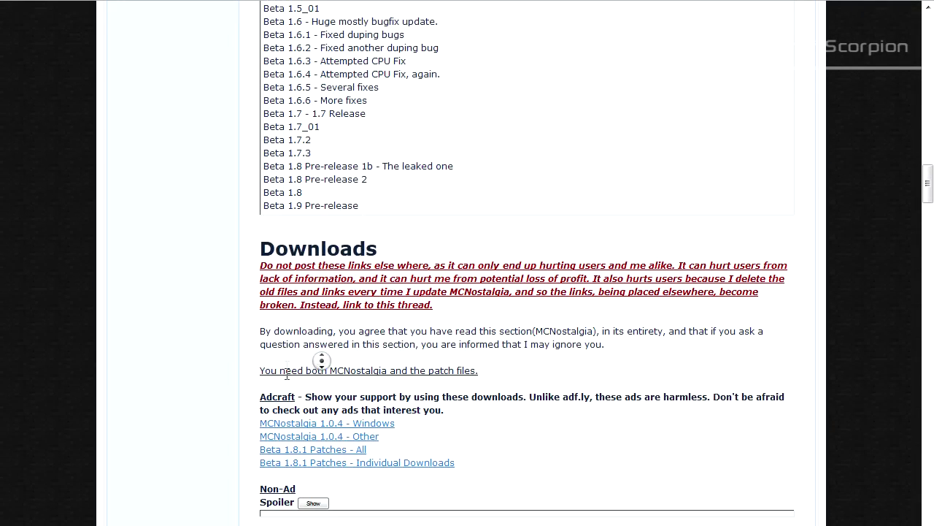
# Step: Extract the bin folder and all files of MCNostalgia1.0.4-Windows.zip into the MCnostalgia folder, and close the archive
pyautogui.middleClick(287, 367)
pyautogui.click(95, 523)
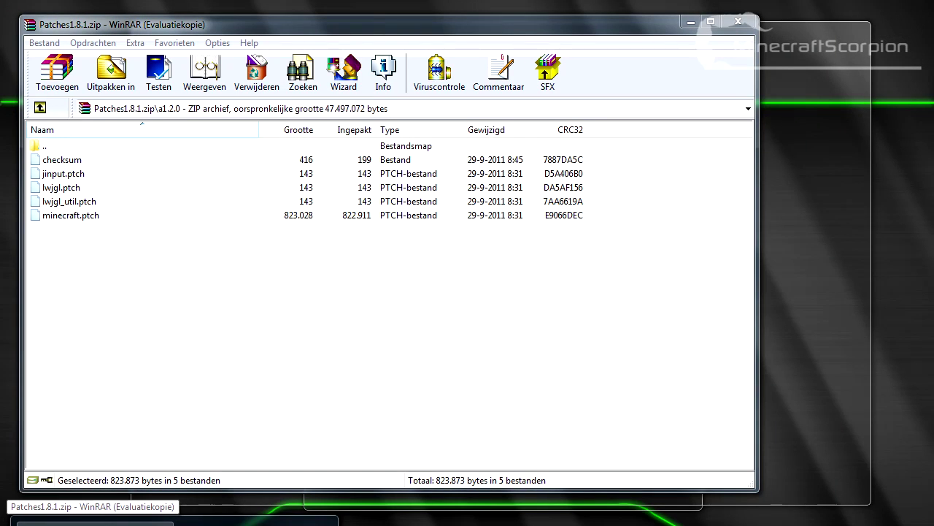
pyautogui.click(255, 523)
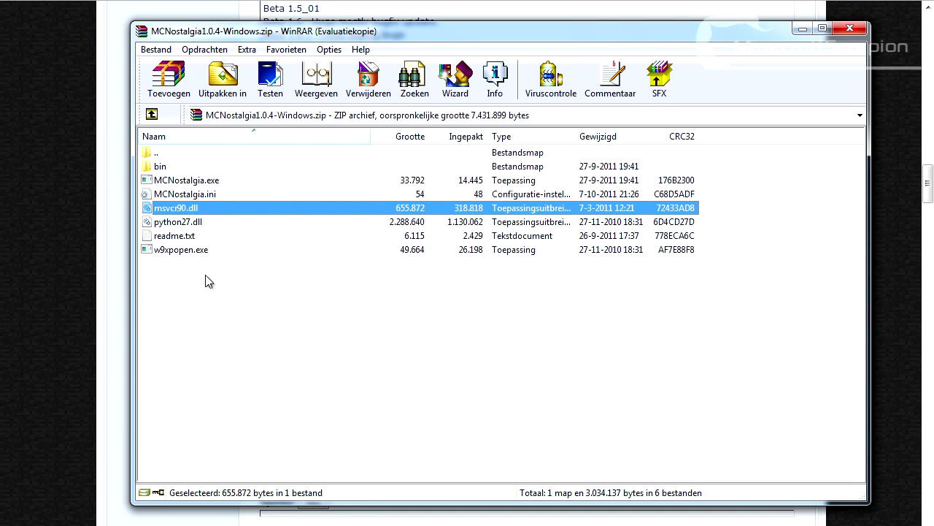
pyautogui.moveTo(209, 278); pyautogui.dragTo(233, 358)
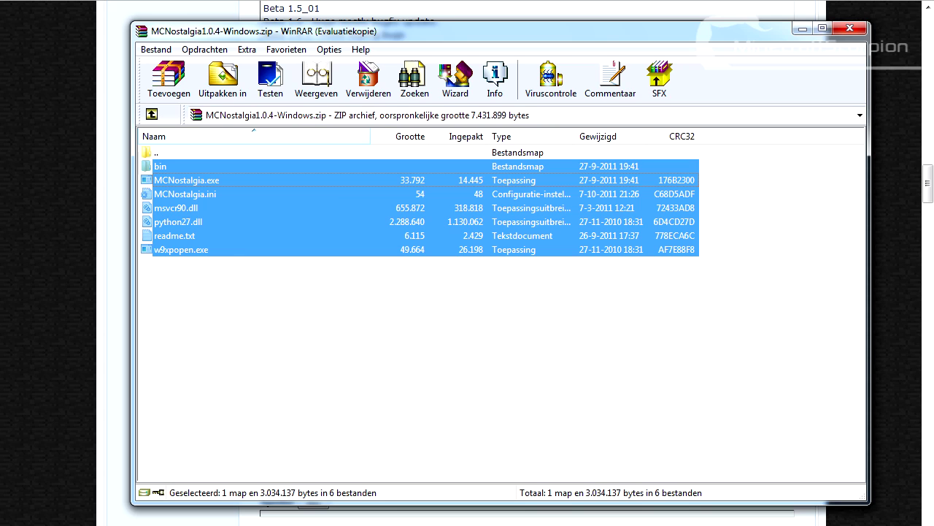
pyautogui.moveTo(233, 358); pyautogui.dragTo(501, 188)
pyautogui.click(170, 24)
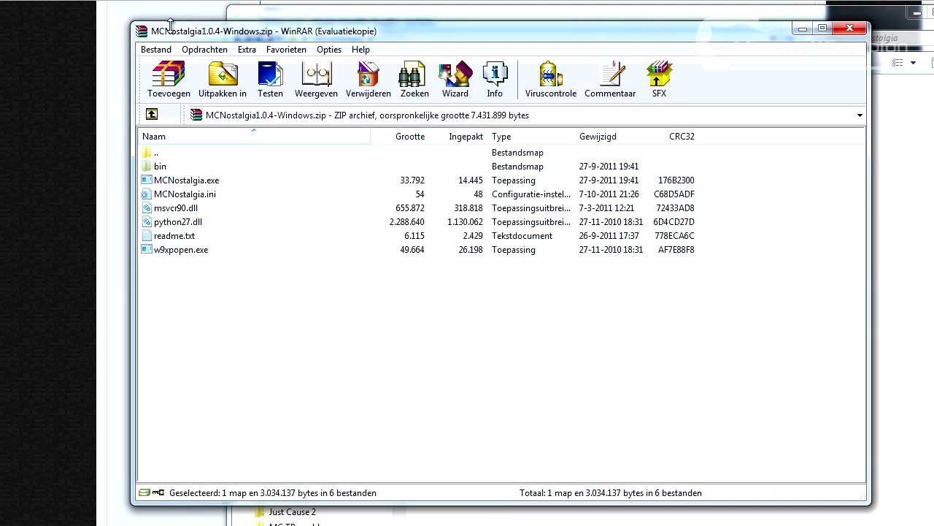
pyautogui.moveTo(435, 34); pyautogui.dragTo(289, 48)
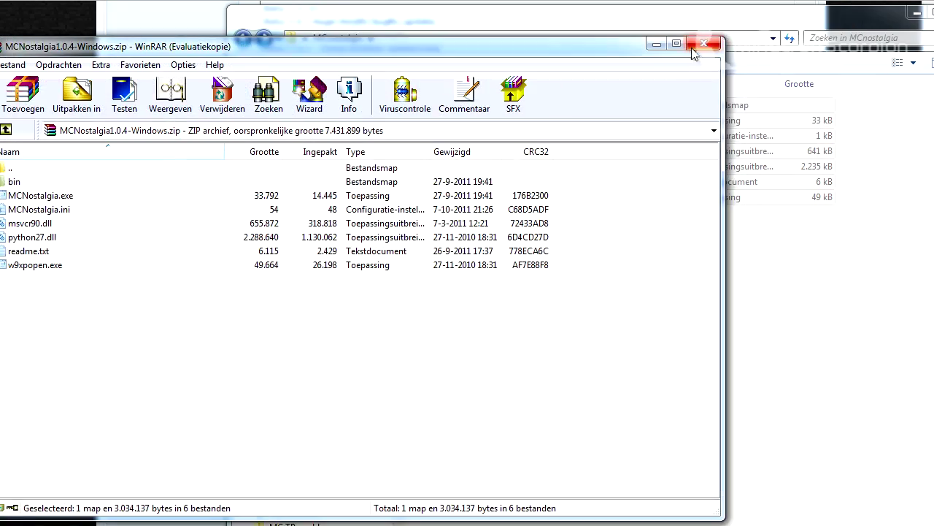
pyautogui.click(703, 44)
pyautogui.moveTo(454, 23)
pyautogui.mouseDown()
pyautogui.moveTo(416, 49)
pyautogui.moveTo(280, 47)
pyautogui.moveTo(467, 28)
pyautogui.mouseUp()
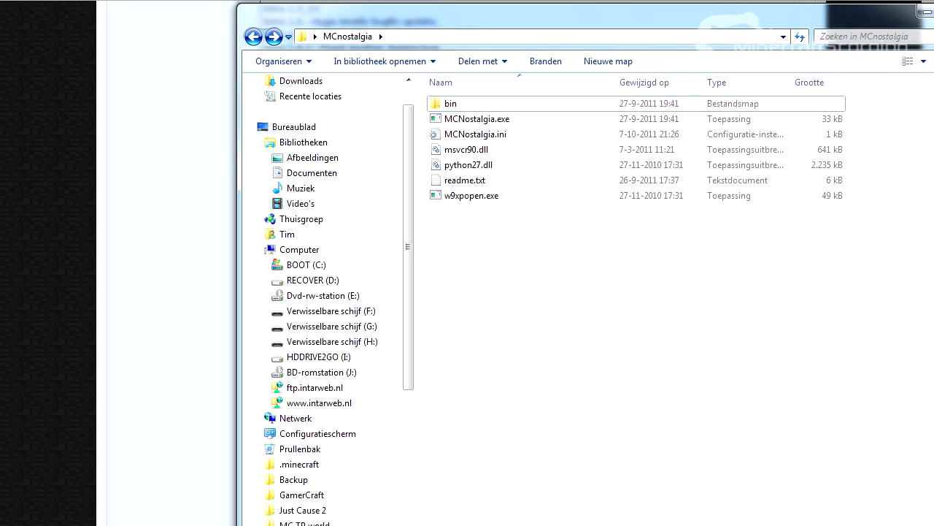
# Step: Go to the root of the Patches1.8.1.zip archive and examine the alpha, beta, indev and infdev version folders
pyautogui.moveTo(175, 524)
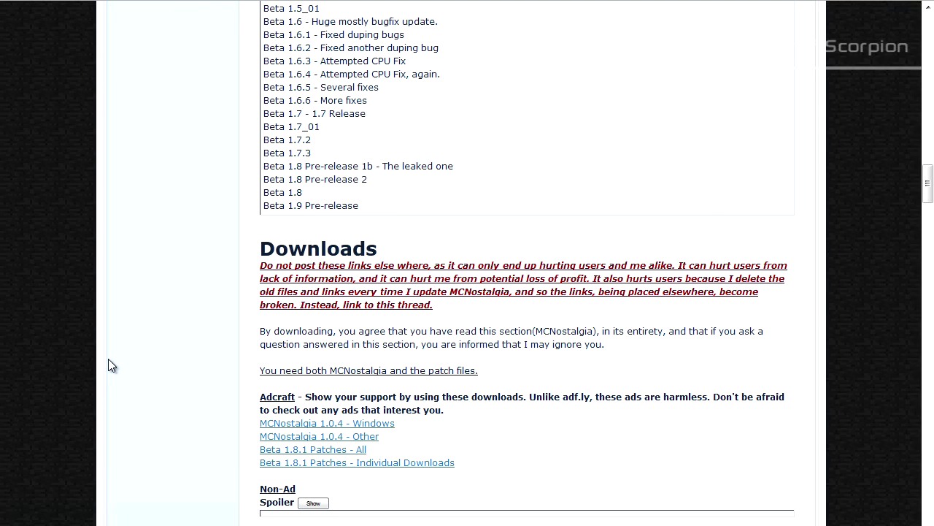
pyautogui.click(208, 523)
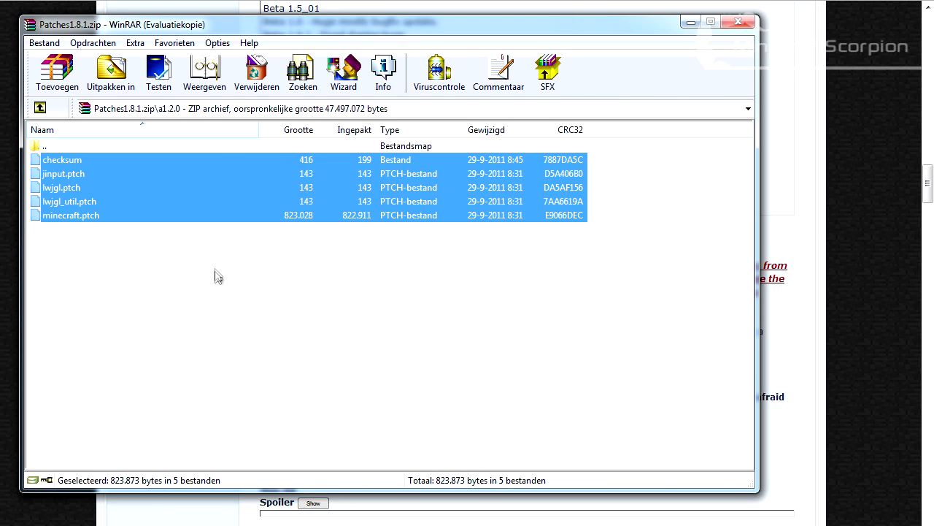
pyautogui.click(40, 108)
pyautogui.moveTo(750, 204)
pyautogui.mouseDown()
pyautogui.moveTo(757, 437)
pyautogui.moveTo(709, 167)
pyautogui.moveTo(739, 379)
pyautogui.moveTo(730, 313)
pyautogui.moveTo(739, 198)
pyautogui.moveTo(740, 206)
pyautogui.mouseUp()
pyautogui.click(64, 174)
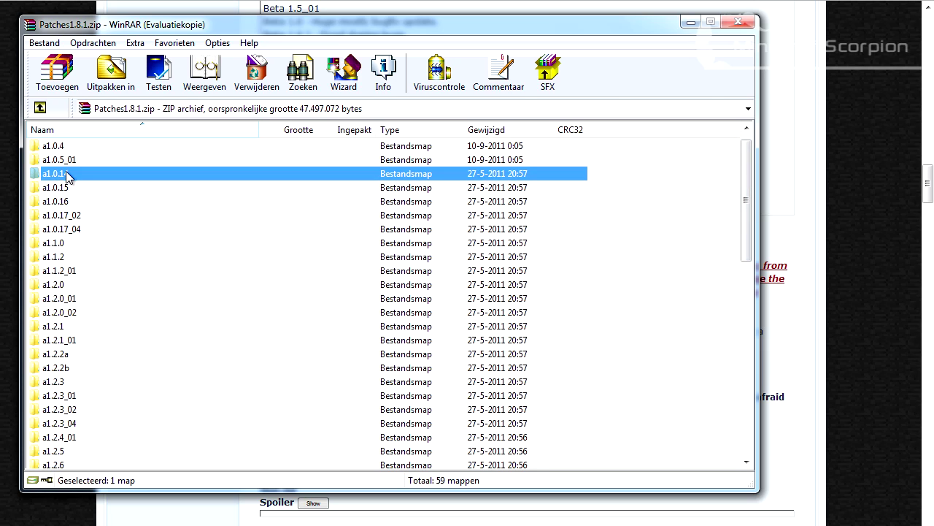
pyautogui.click(78, 186)
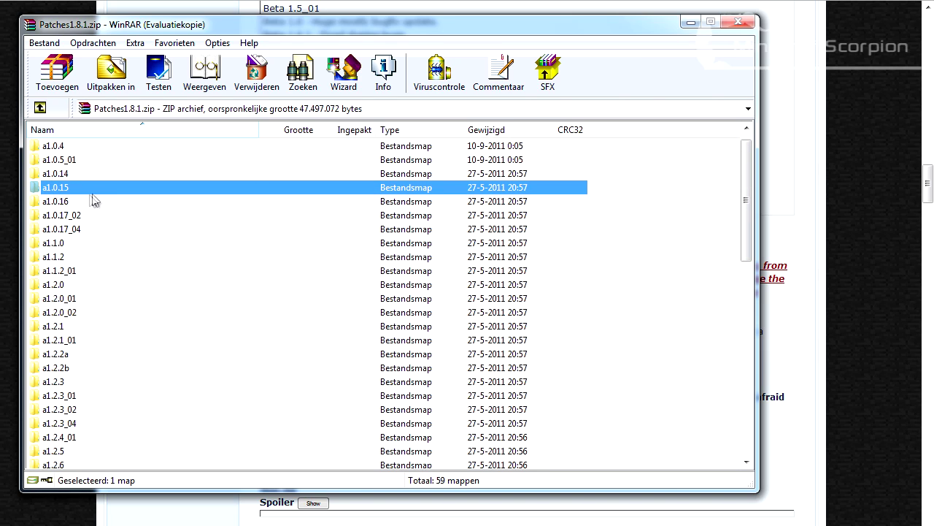
pyautogui.scroll(-6, 87, 206)
pyautogui.scroll(-6, 87, 206)
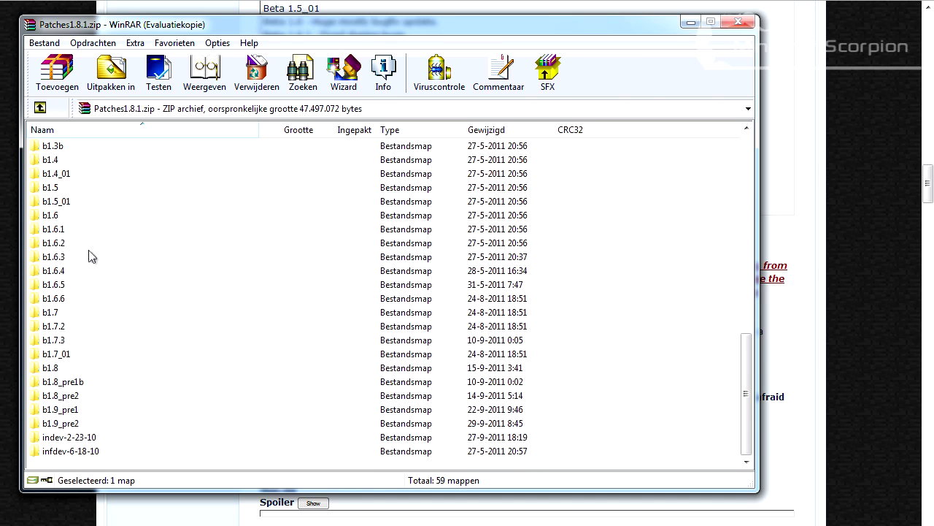
pyautogui.click(64, 346)
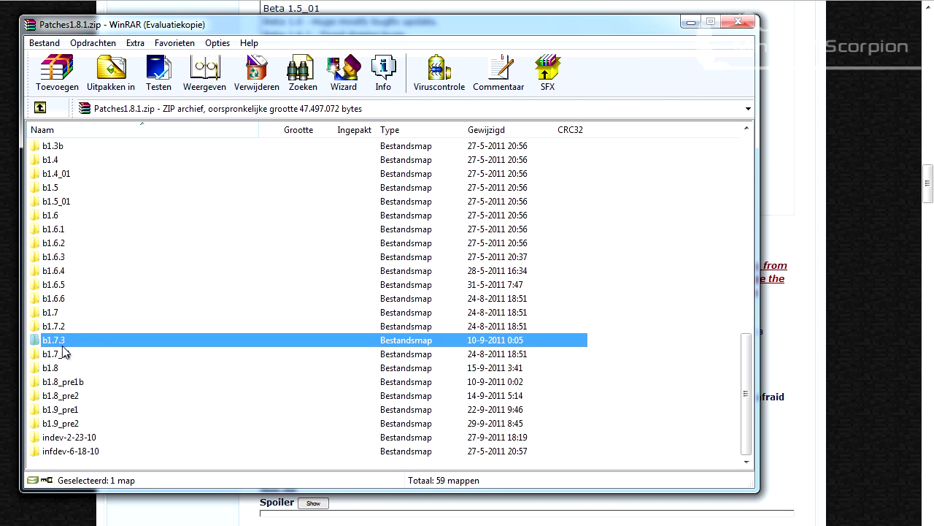
pyautogui.click(72, 443)
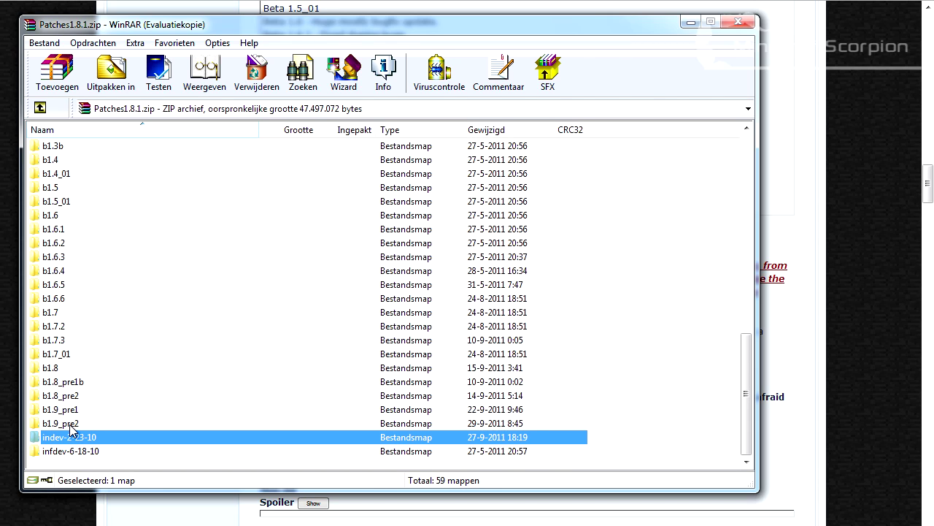
pyautogui.click(71, 424)
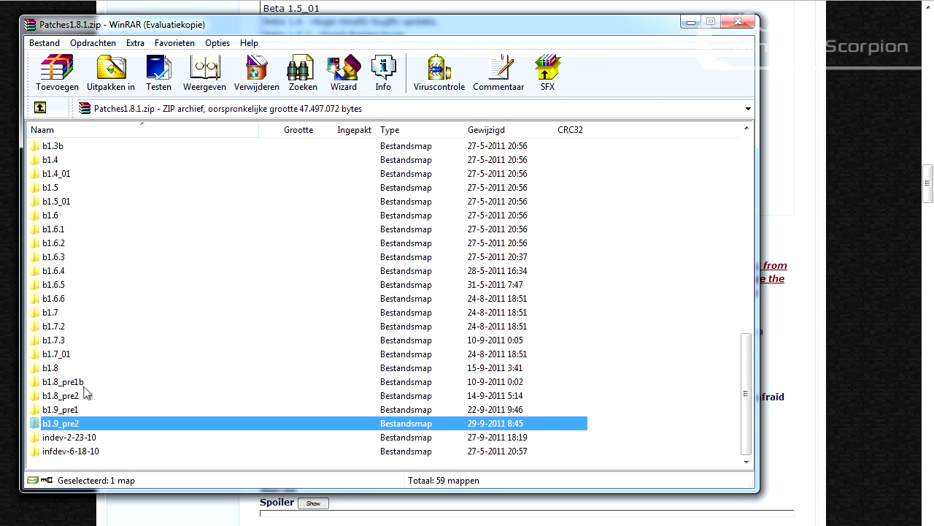
pyautogui.scroll(5, 87, 393)
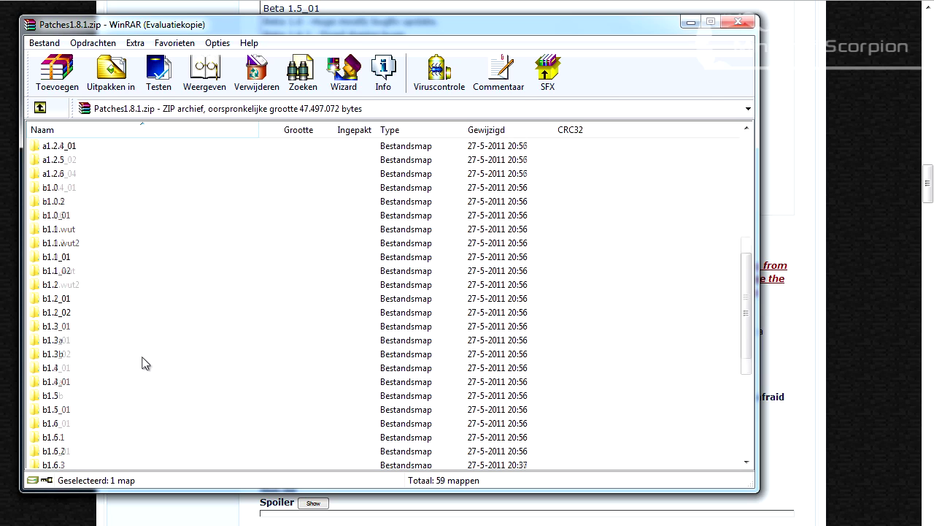
pyautogui.scroll(5, 144, 363)
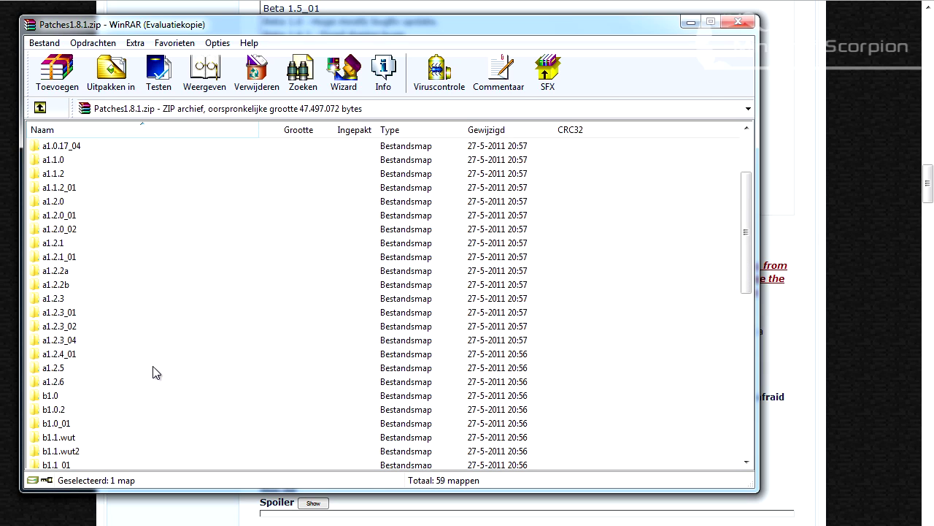
pyautogui.scroll(3, 148, 368)
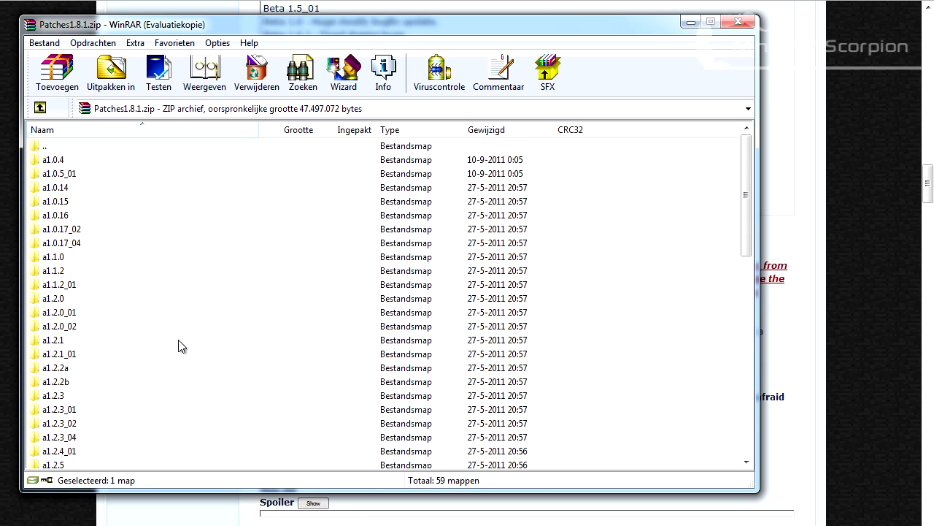
# Step: Extract all five patch files from the archive's a1.2.0 folder into the bin folder inside MCnostalgia
pyautogui.click(57, 296)
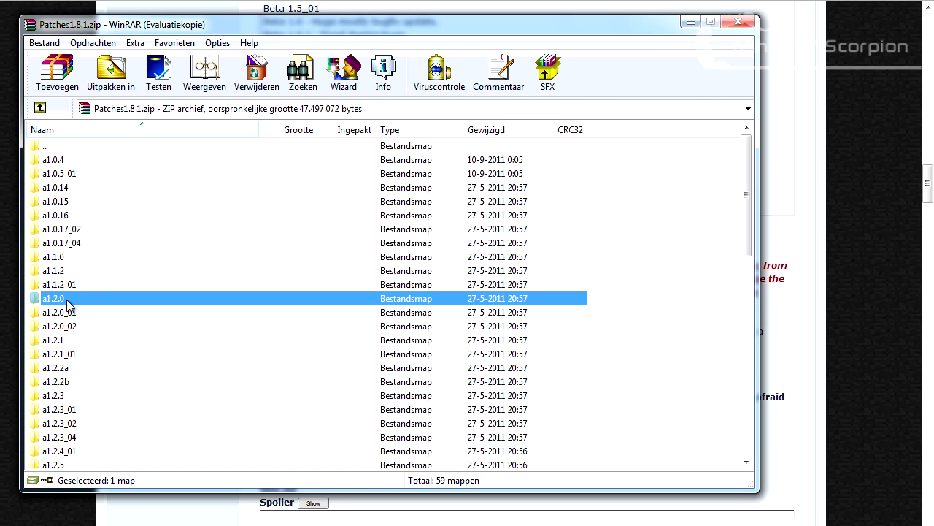
pyautogui.doubleClick(64, 297)
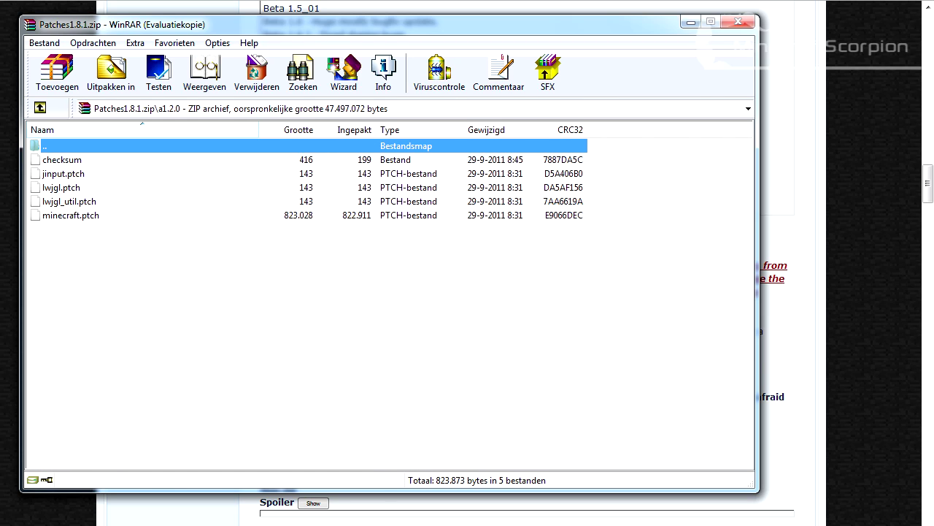
pyautogui.hotkey('alt', 'Tab')
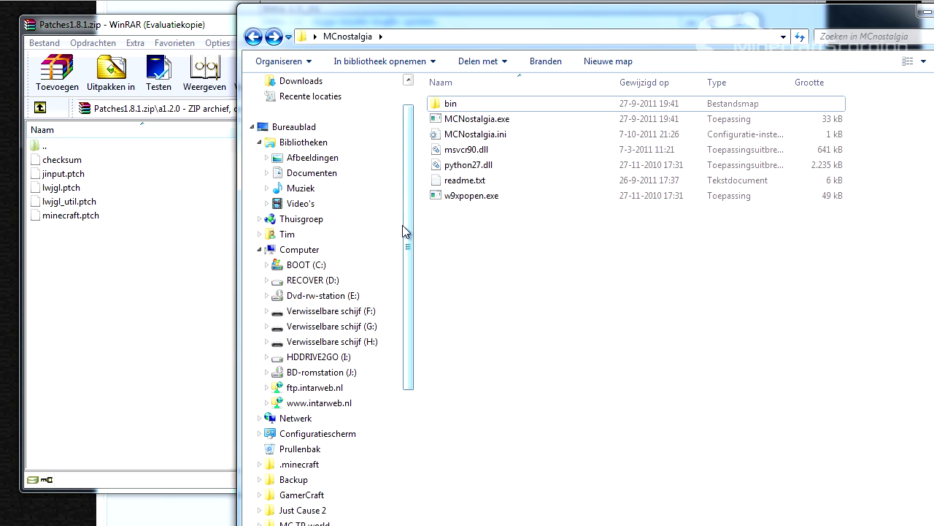
pyautogui.doubleClick(436, 106)
pyautogui.click(79, 262)
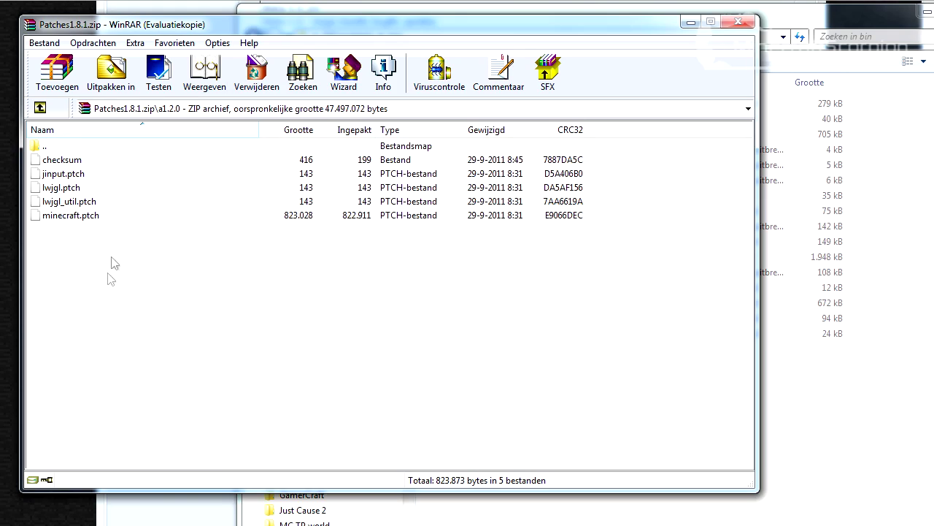
pyautogui.moveTo(76, 267); pyautogui.dragTo(79, 157)
pyautogui.moveTo(48, 202); pyautogui.dragTo(834, 422)
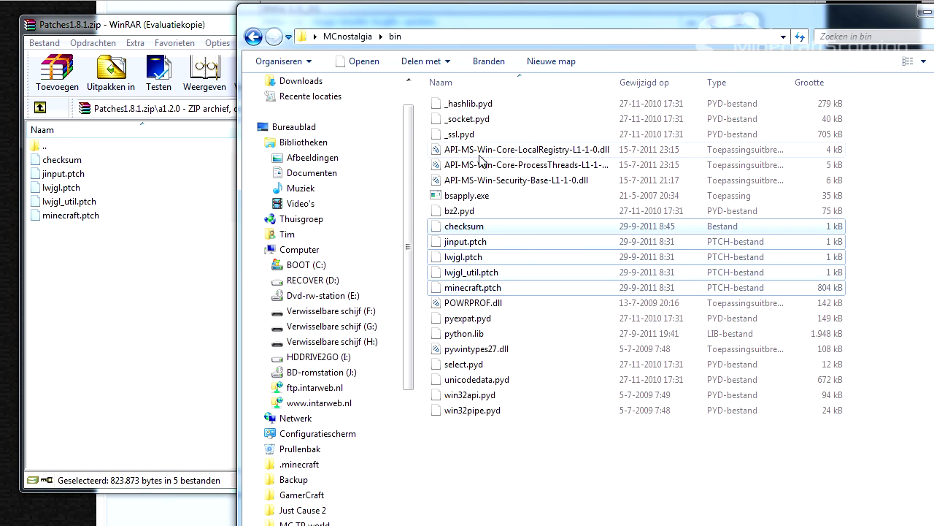
# Step: Run MCNostalgia.exe from the MCnostalgia folder and use its Configurator to enable warnings, error notifications and logging
pyautogui.click(253, 36)
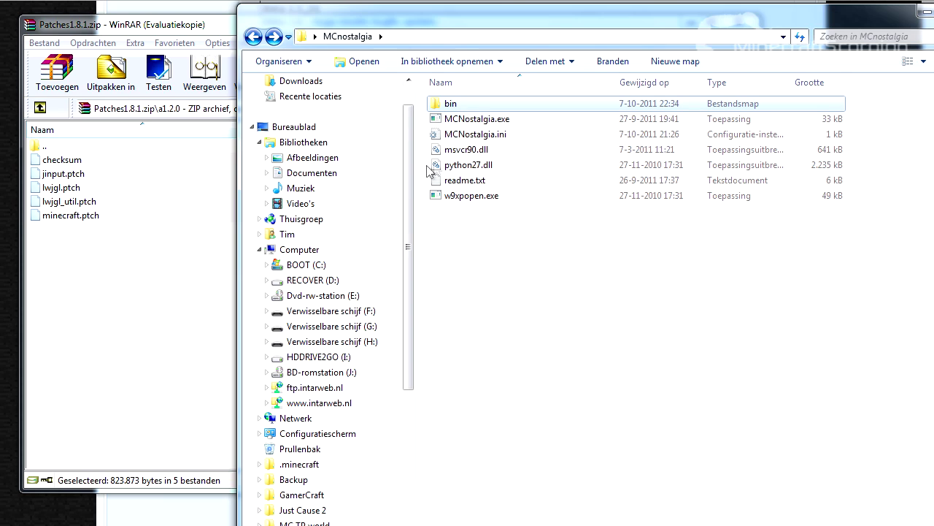
pyautogui.doubleClick(453, 119)
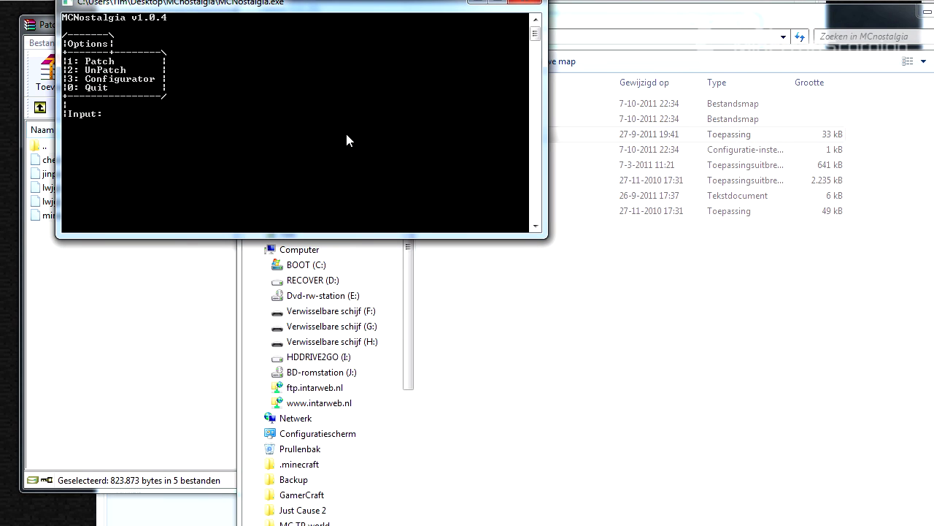
pyautogui.write('3')
pyautogui.press('Return')
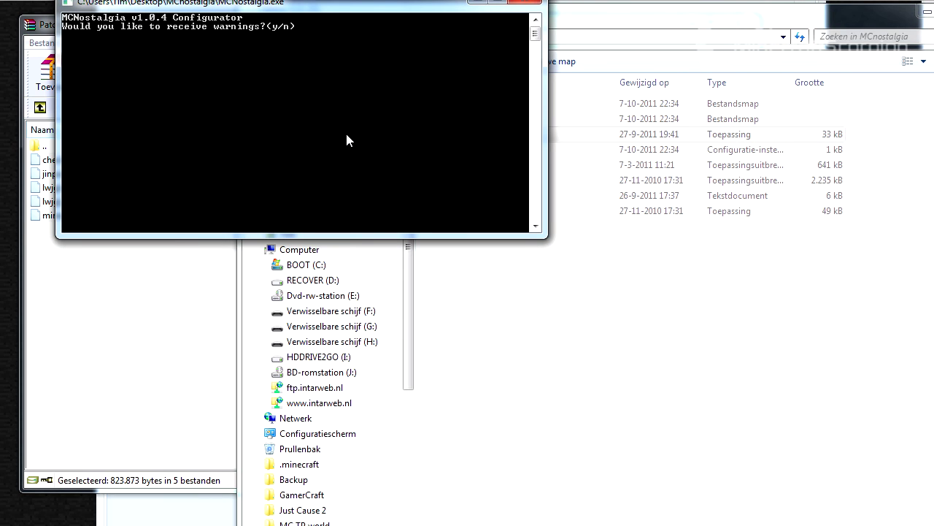
pyautogui.write('y')
pyautogui.press('Return')
pyautogui.write('y')
pyautogui.press('Return')
pyautogui.write('y')
pyautogui.press('Return')
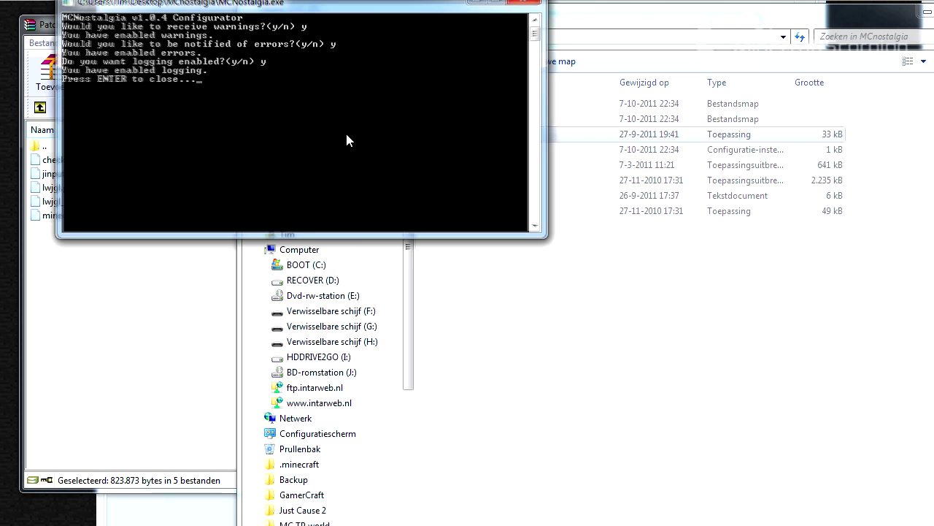
pyautogui.press('Return')
# Step: Run MCNostalgia.exe again, patch Minecraft from b1.8.1 to a1.2.0, and close the console window
pyautogui.doubleClick(480, 138)
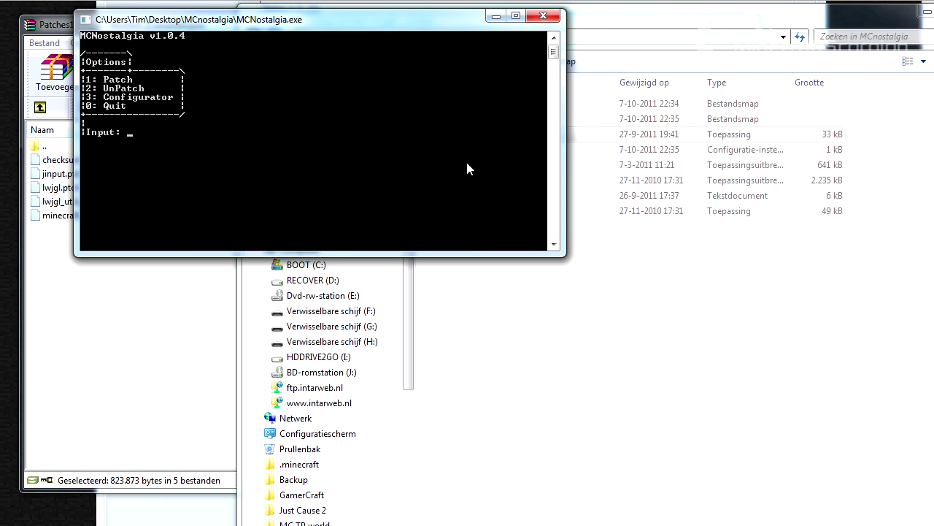
pyautogui.write('1')
pyautogui.press('Return')
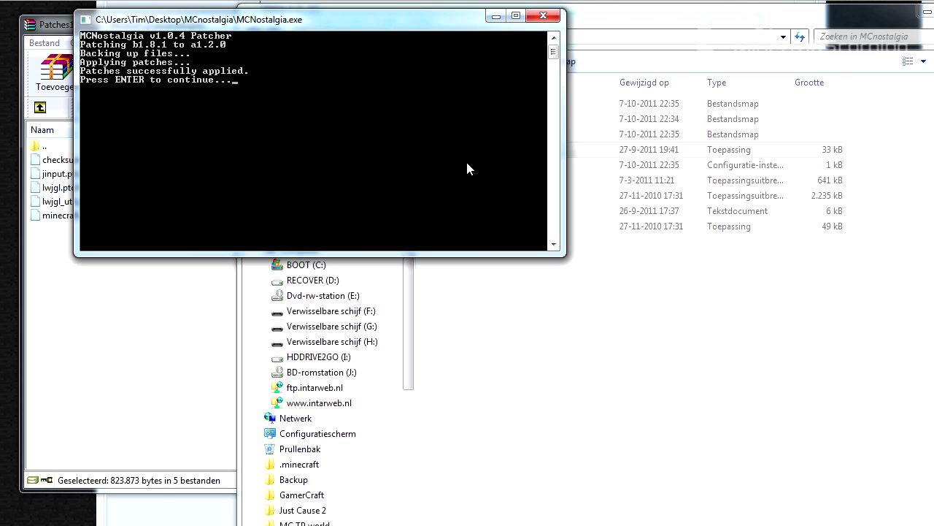
pyautogui.press('Return')
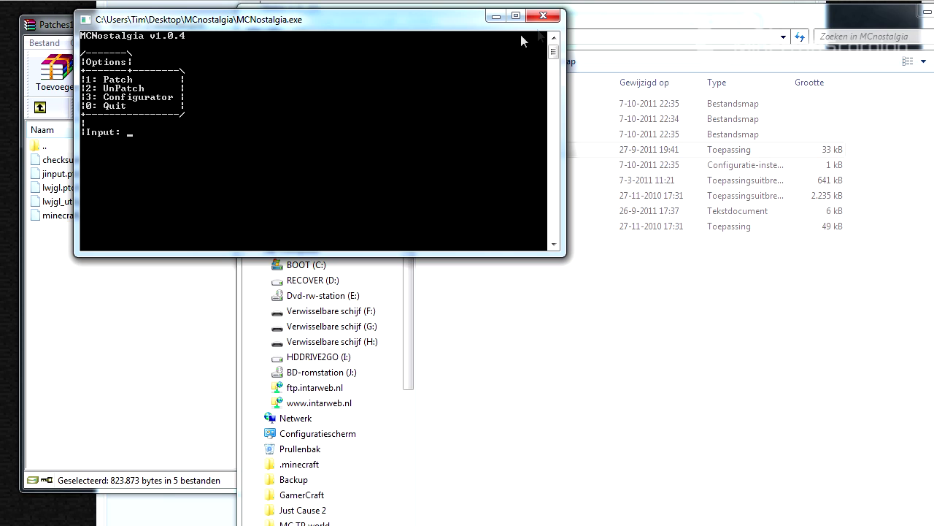
pyautogui.click(543, 16)
# Step: Close the MCnostalgia folder window and the Patches1.8.1.zip archive
pyautogui.moveTo(543, 15); pyautogui.dragTo(241, 71)
pyautogui.click(672, 66)
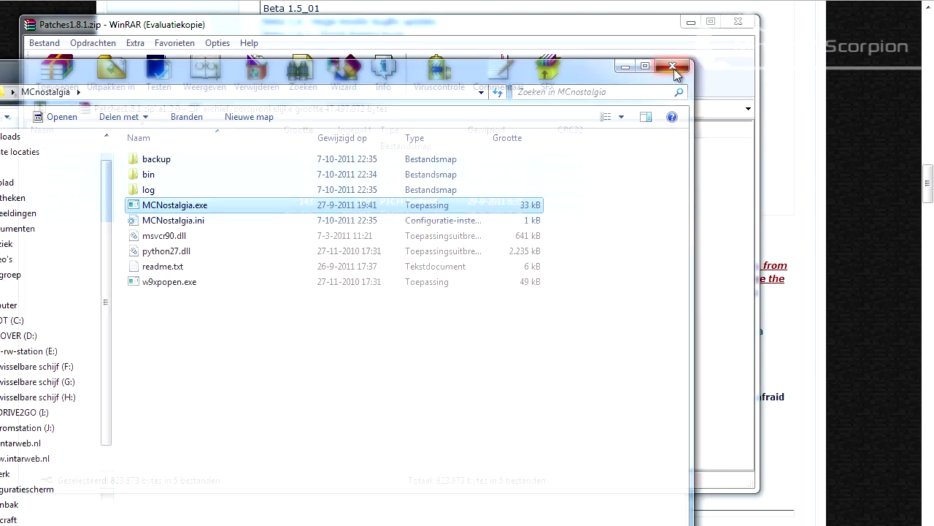
pyautogui.click(738, 21)
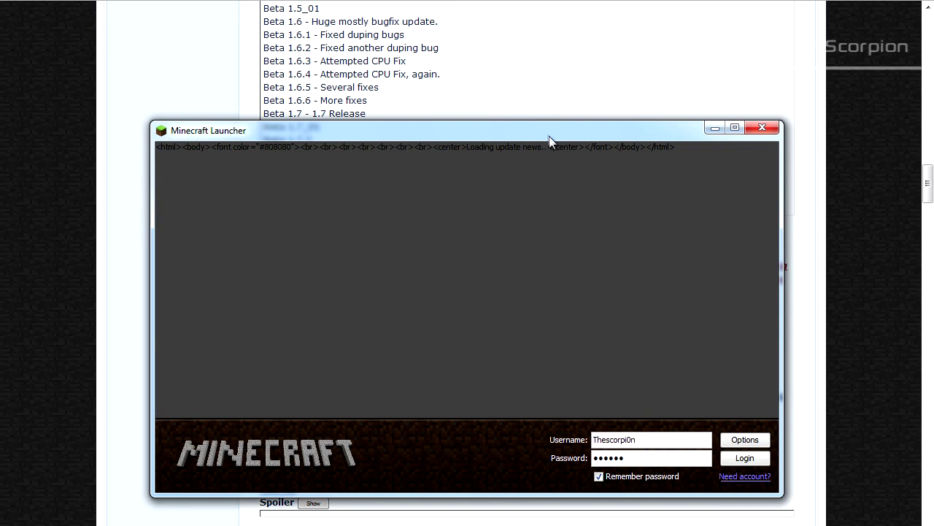
# Step: Log in through the Minecraft Launcher with the saved credentials and start a singleplayer world in the first empty slot
pyautogui.moveTo(549, 136); pyautogui.dragTo(534, 94)
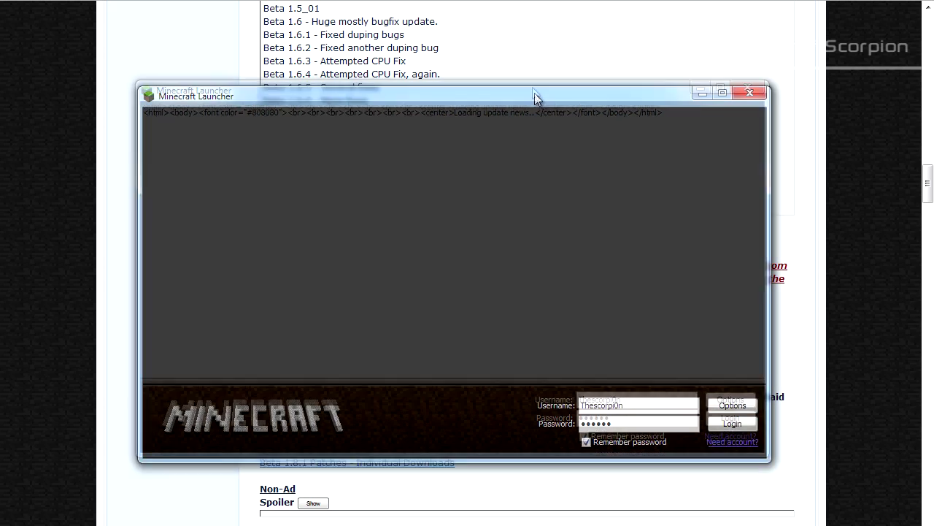
pyautogui.click(738, 418)
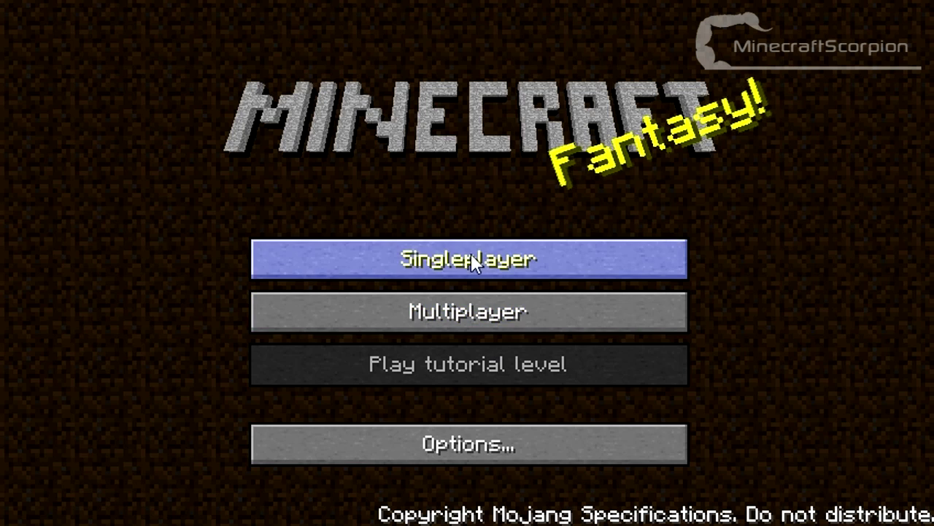
pyautogui.click(387, 248)
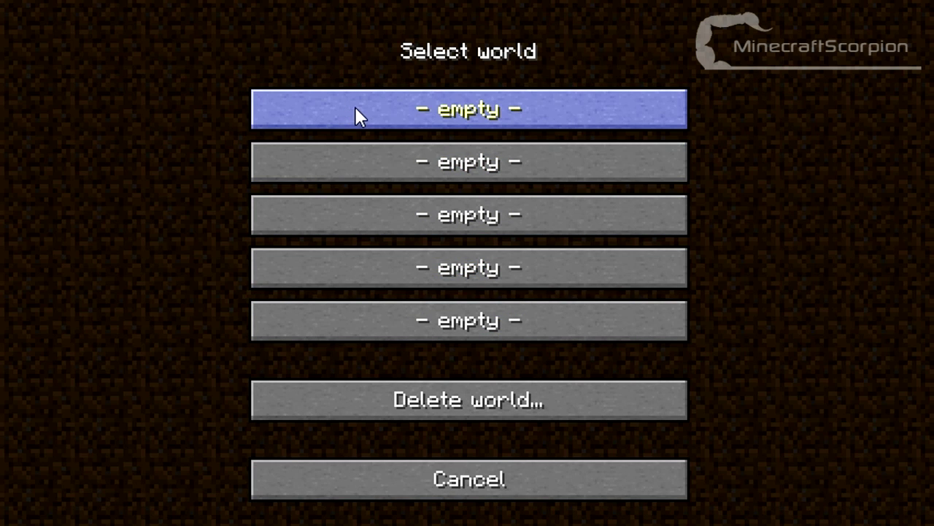
pyautogui.click(354, 109)
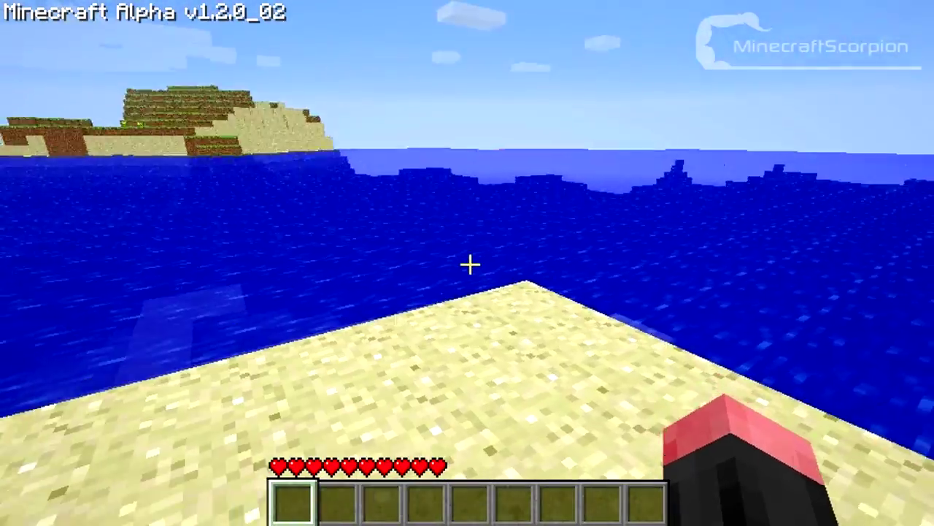
# Step: Dig up and collect one sand block from the small island, swim out into the sea, and return toward the island
pyautogui.moveTo(469, 264); pyautogui.dragTo(469, 264)
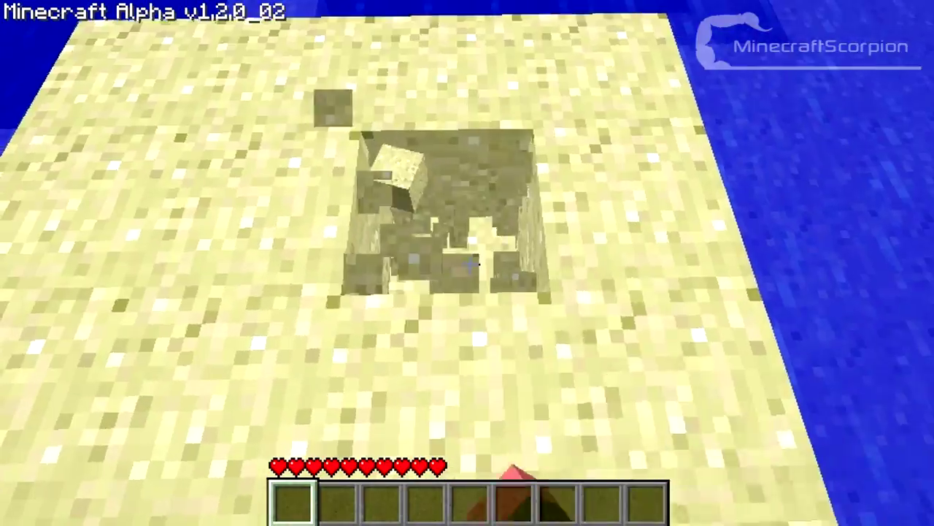
pyautogui.press('w')
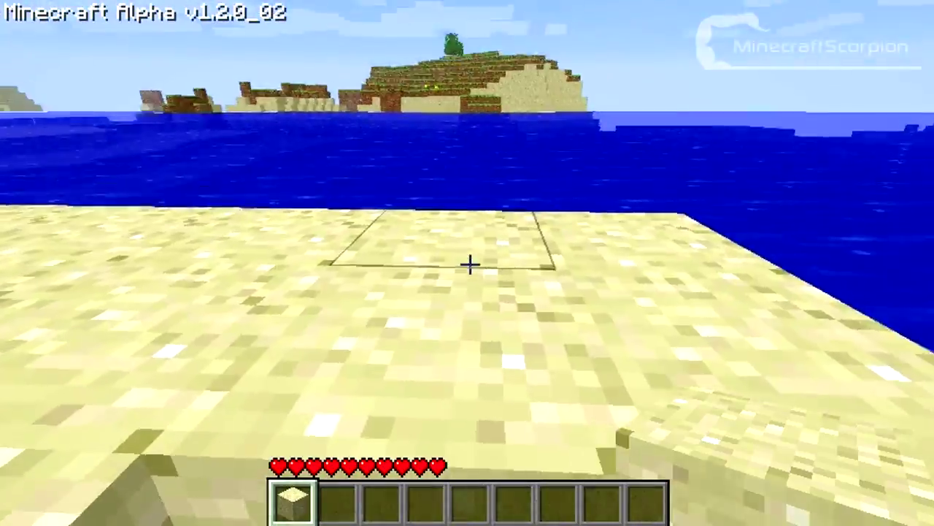
pyautogui.press('w')
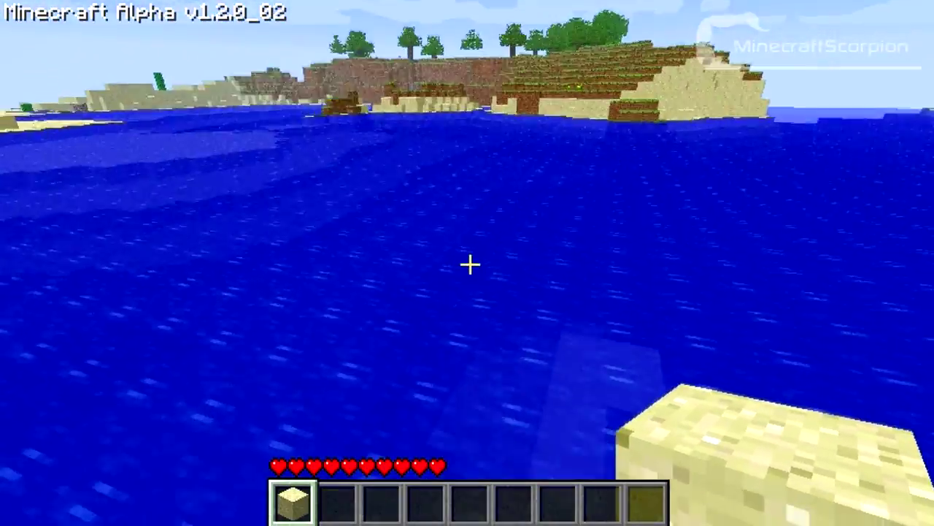
pyautogui.press('w')
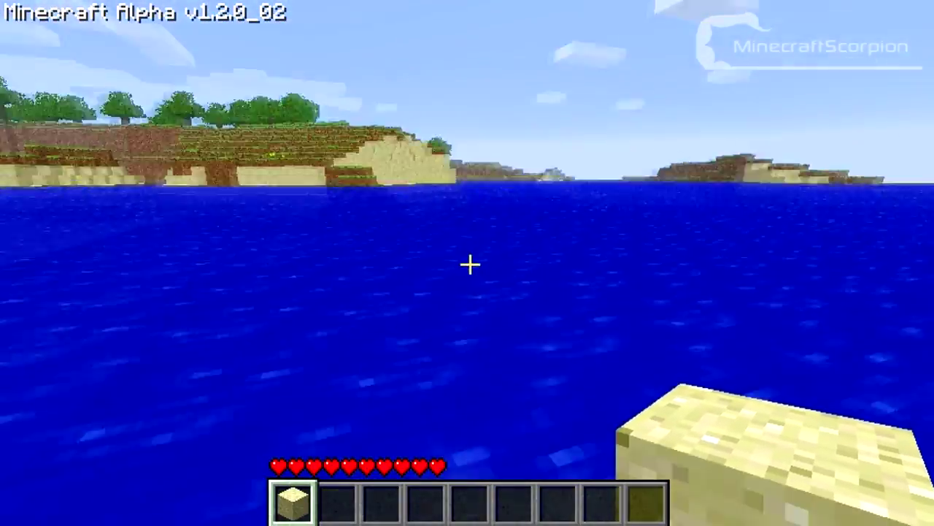
pyautogui.press('w')
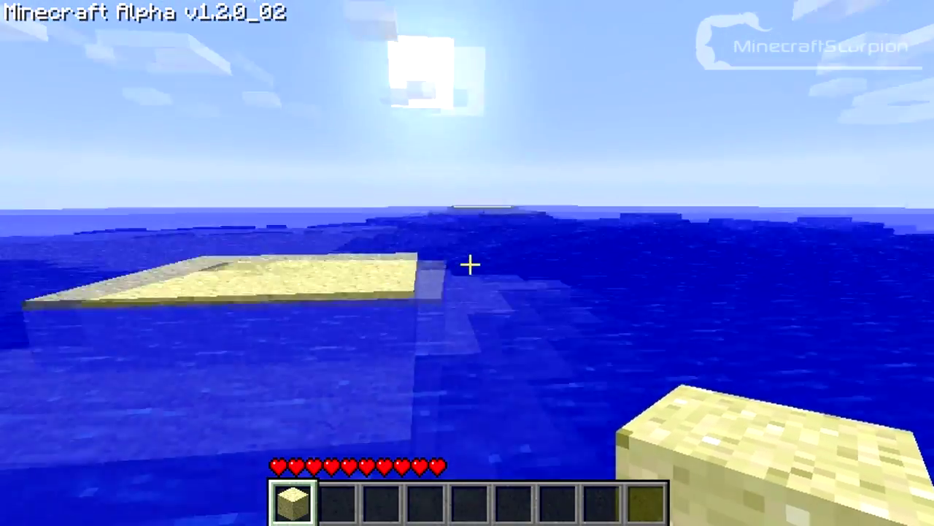
pyautogui.press('w')
pyautogui.press('space')
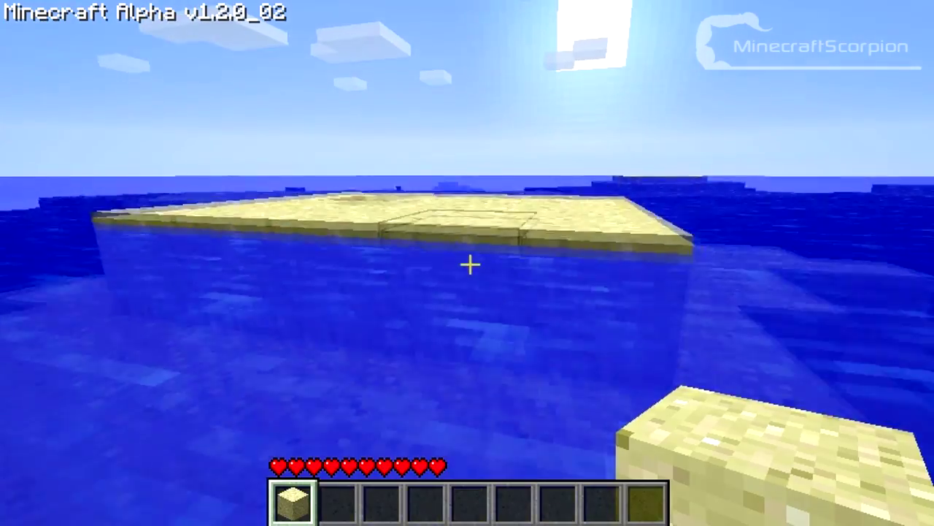
# Step: Turn the game's music off in the options and return to the world
pyautogui.press('Escape')
pyautogui.click(458, 361)
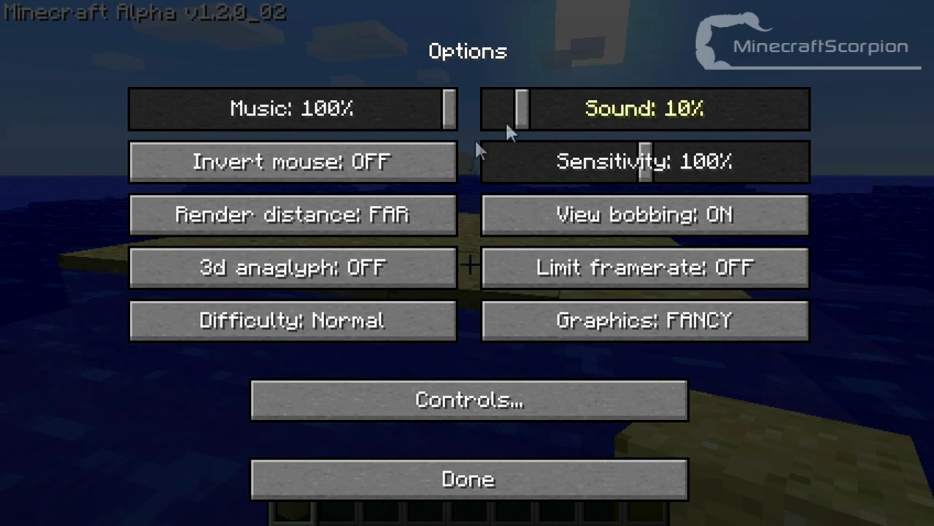
pyautogui.moveTo(449, 110); pyautogui.dragTo(134, 109)
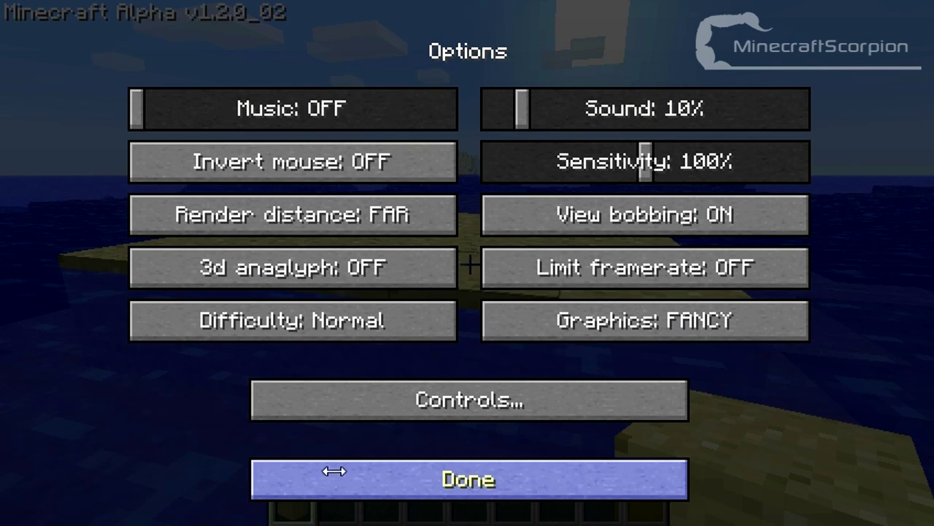
pyautogui.click(502, 504)
pyautogui.press('Escape')
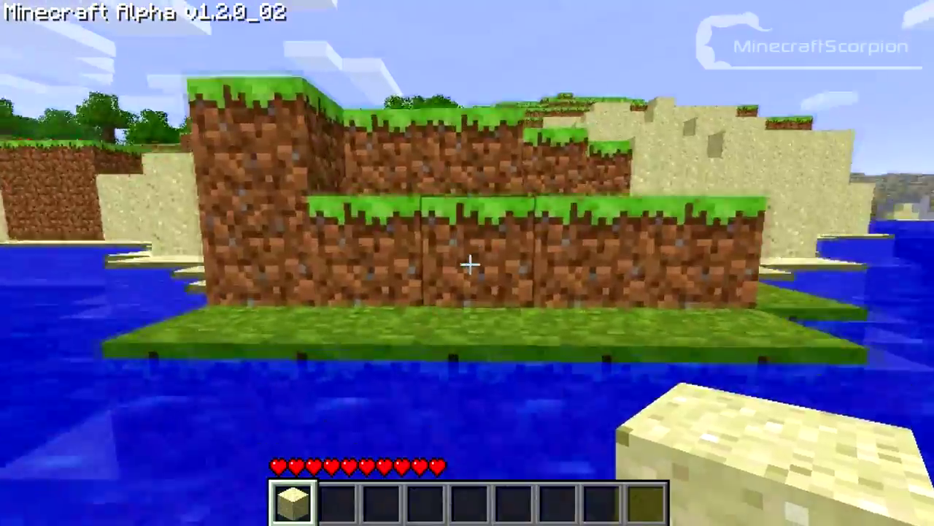
# Step: Climb ashore at the grassy coast and walk inland past the yellow flowers toward the terraced hillside
pyautogui.press('w')
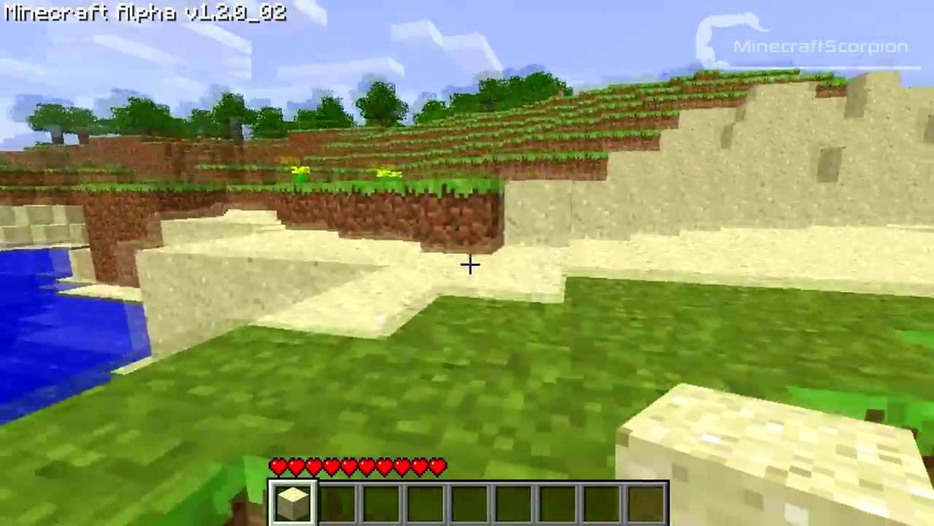
pyautogui.press('w')
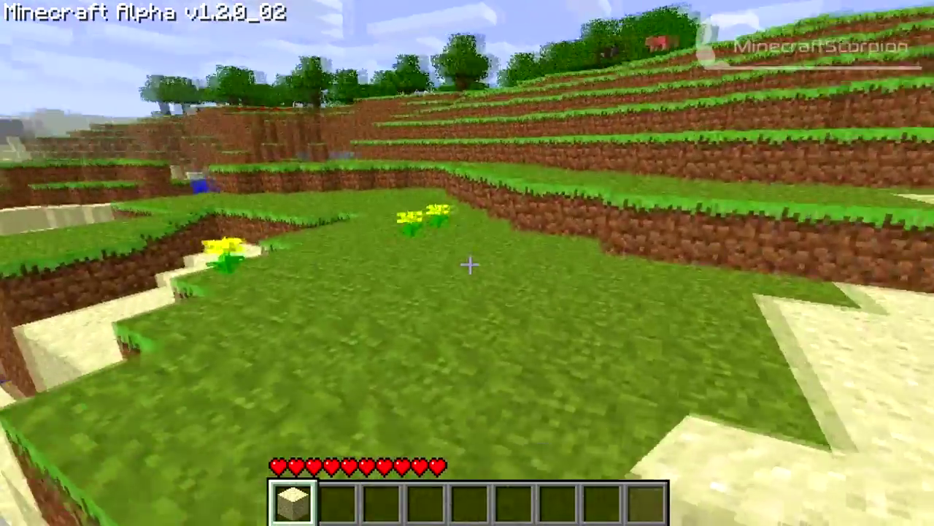
pyautogui.press('w')
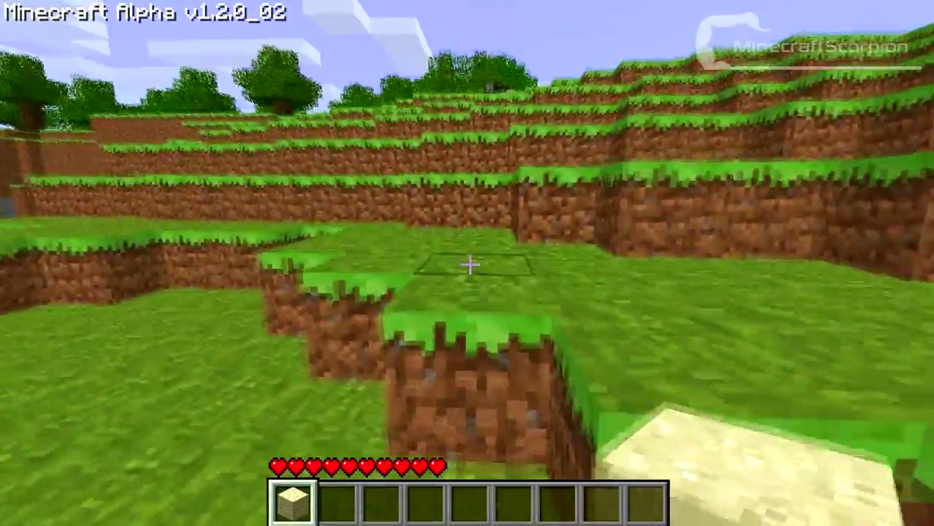
pyautogui.press('w')
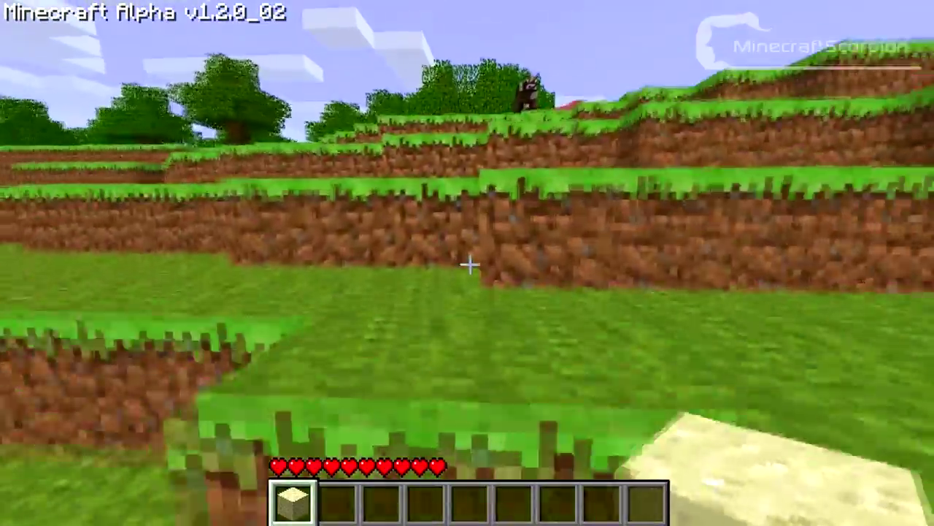